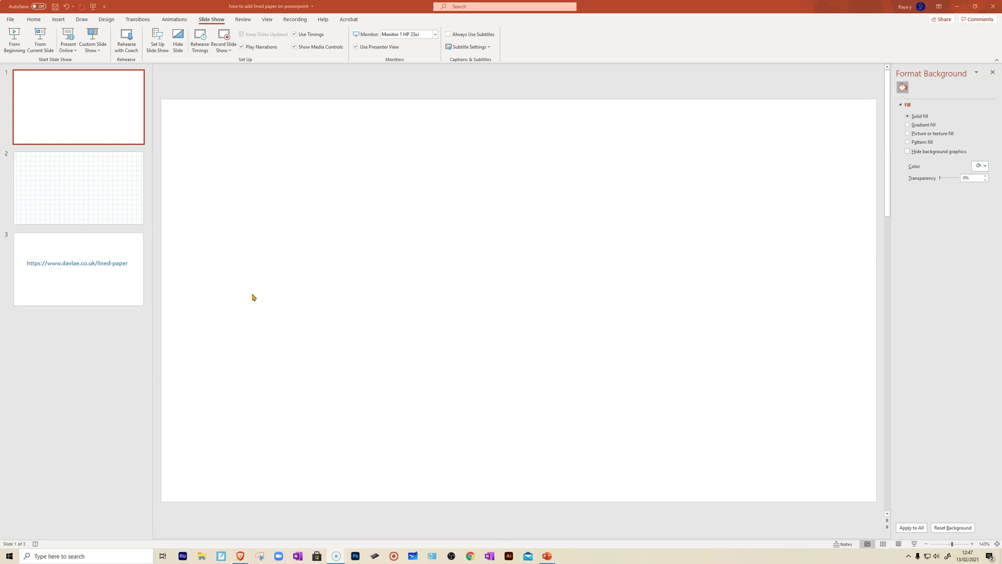
Reopen the Format Background pane for slide 1 from its shortcut menu.
click(265, 278)
click(992, 72)
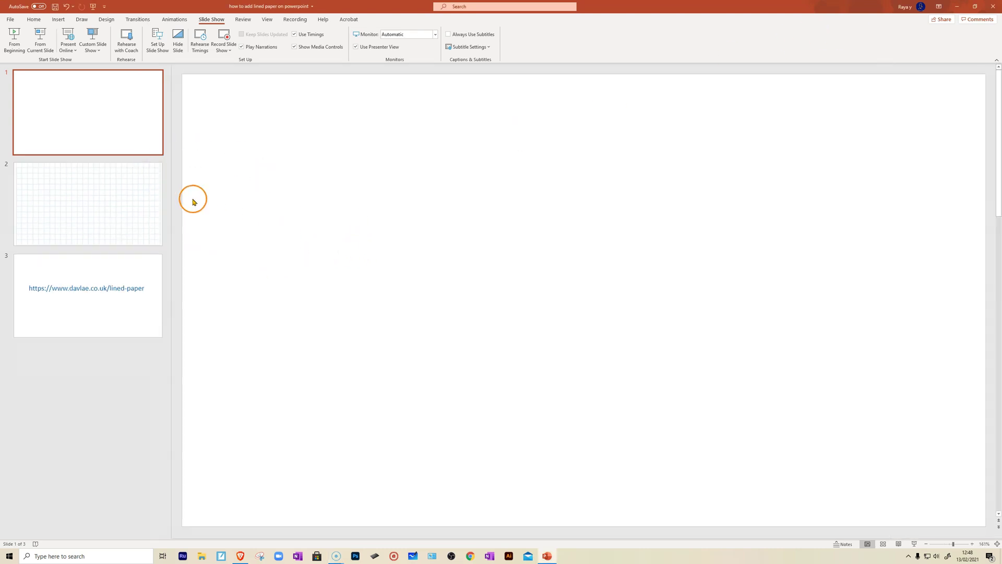
right_click(459, 229)
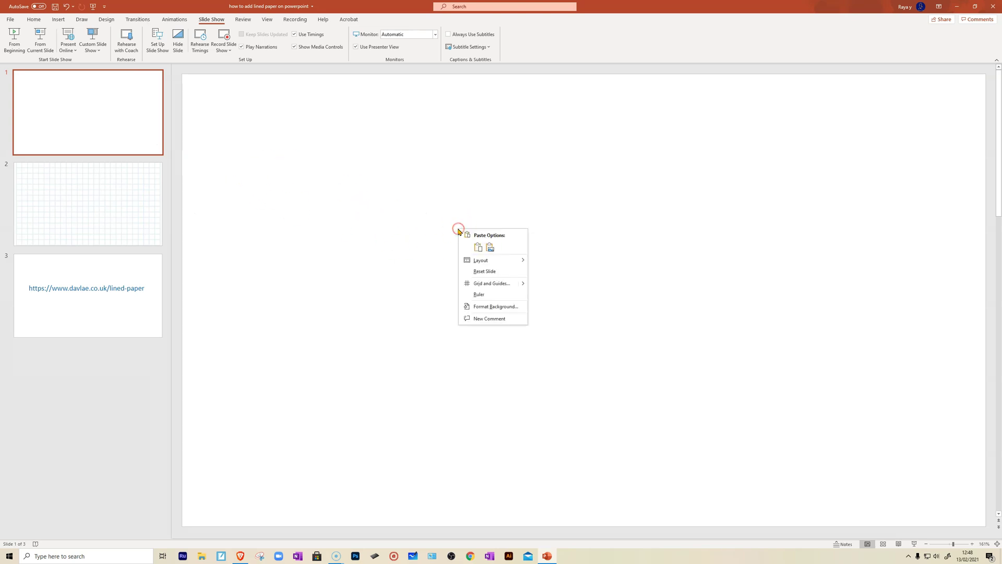
click(479, 307)
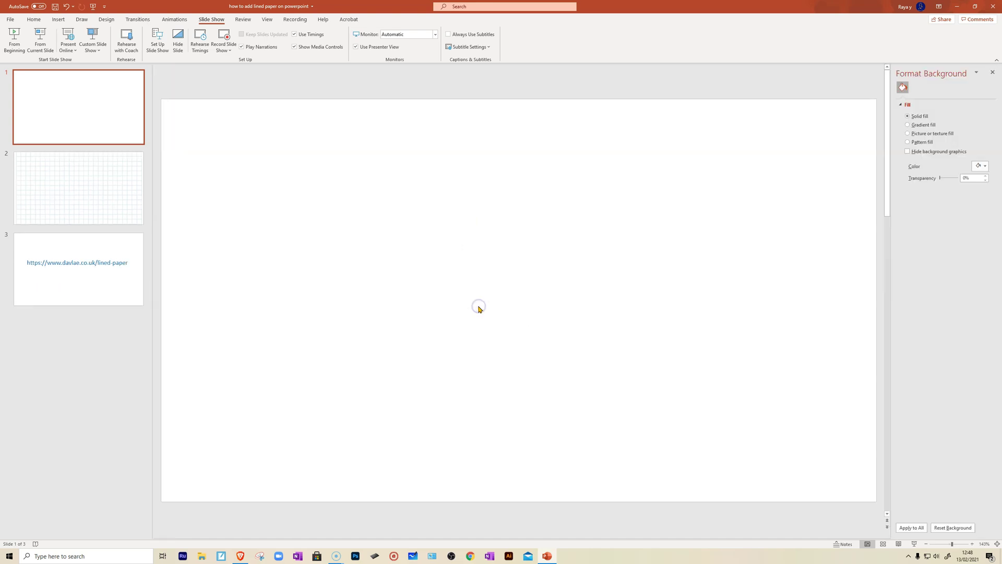
Fill slide 1's background with the lined-paper image inserted from a file.
click(912, 134)
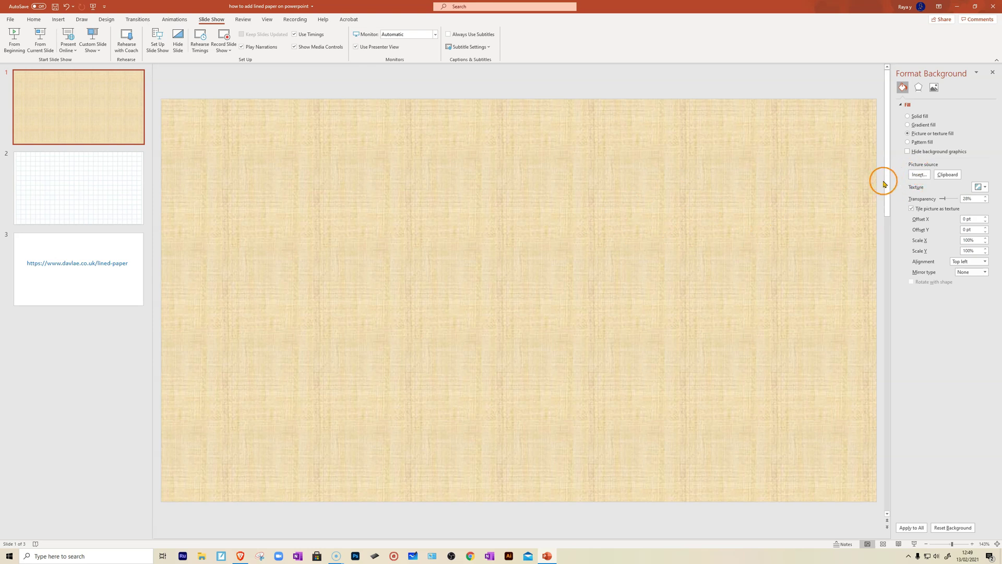
click(918, 175)
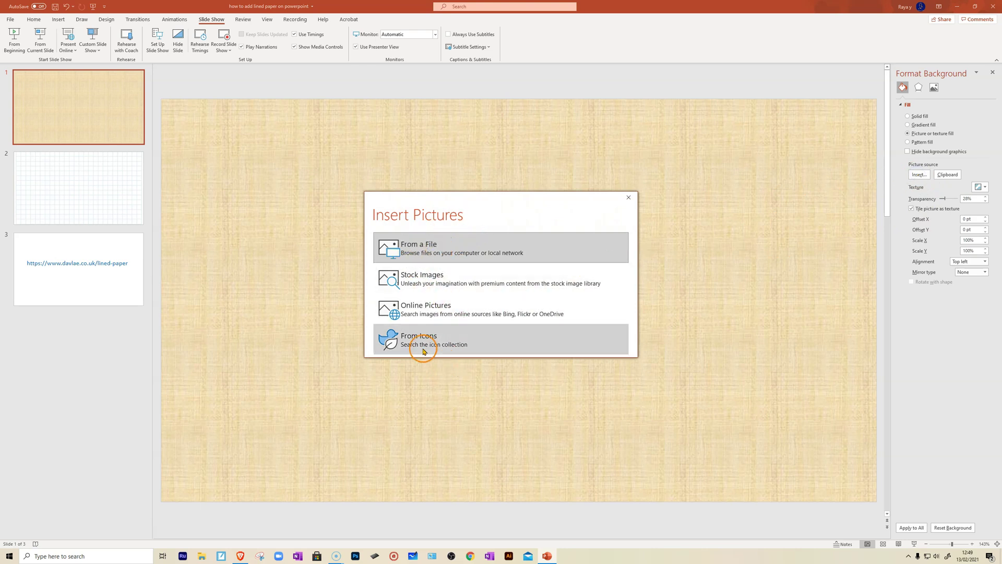
click(436, 249)
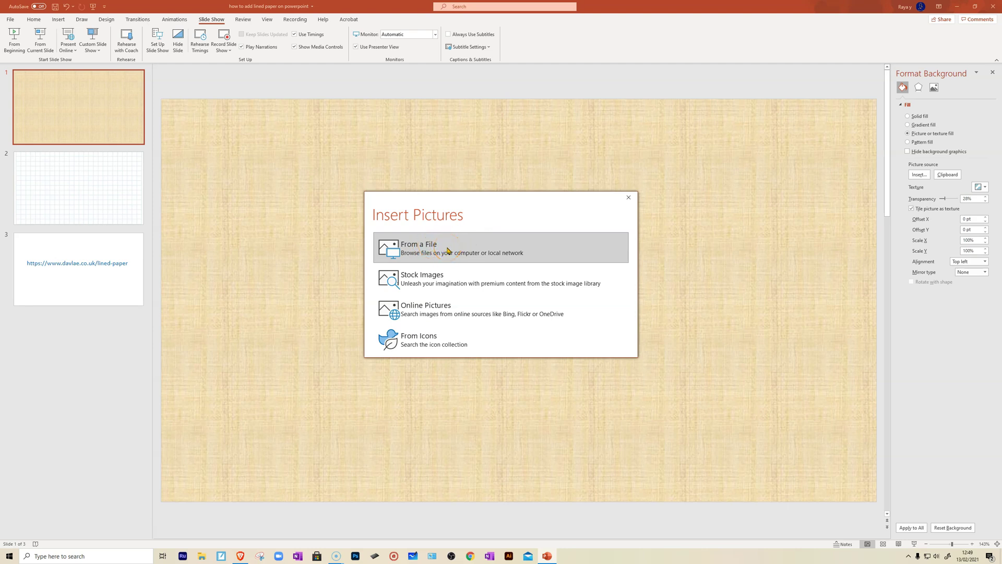
click(440, 254)
click(440, 254)
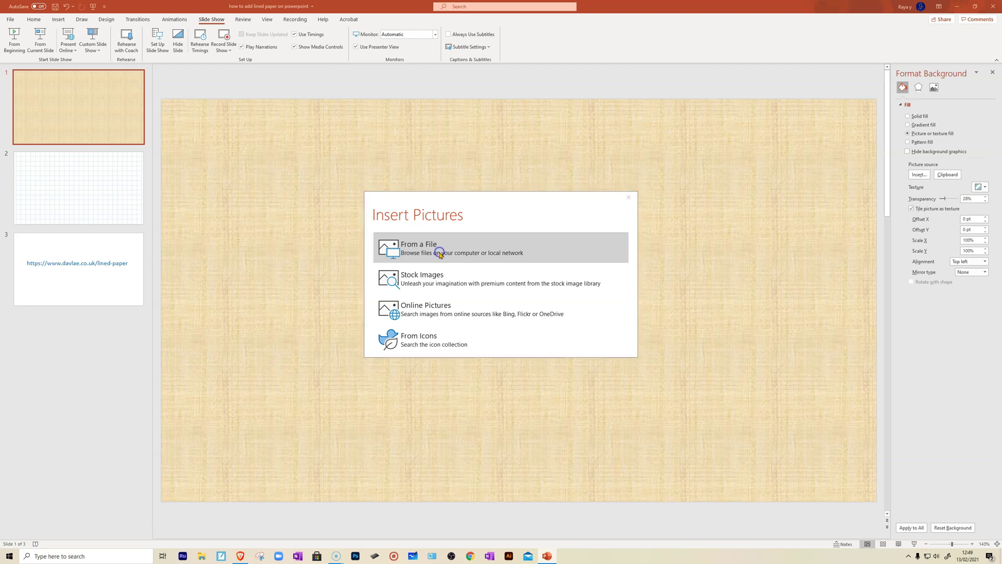
drag(63, 111, 62, 57)
click(42, 62)
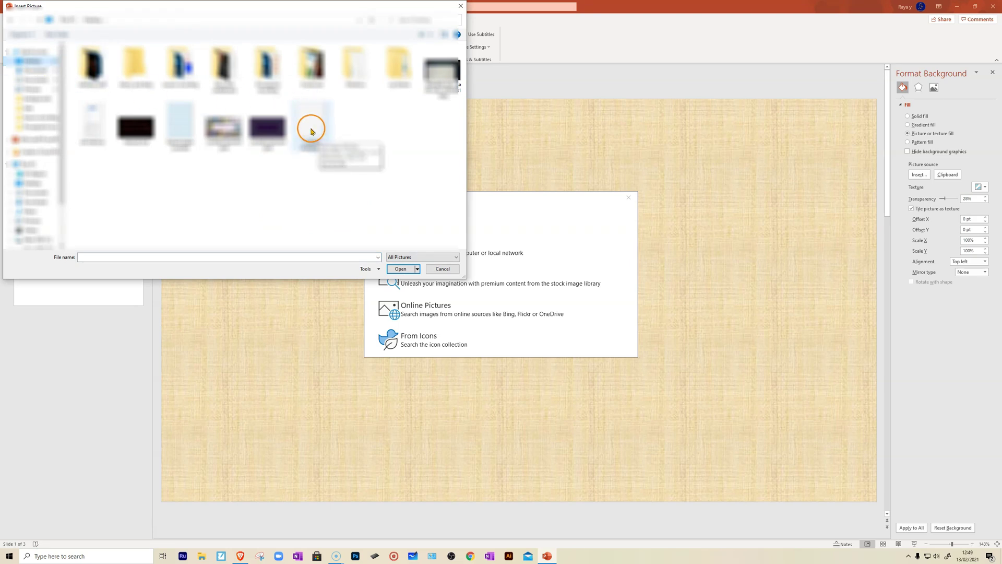
double_click(317, 128)
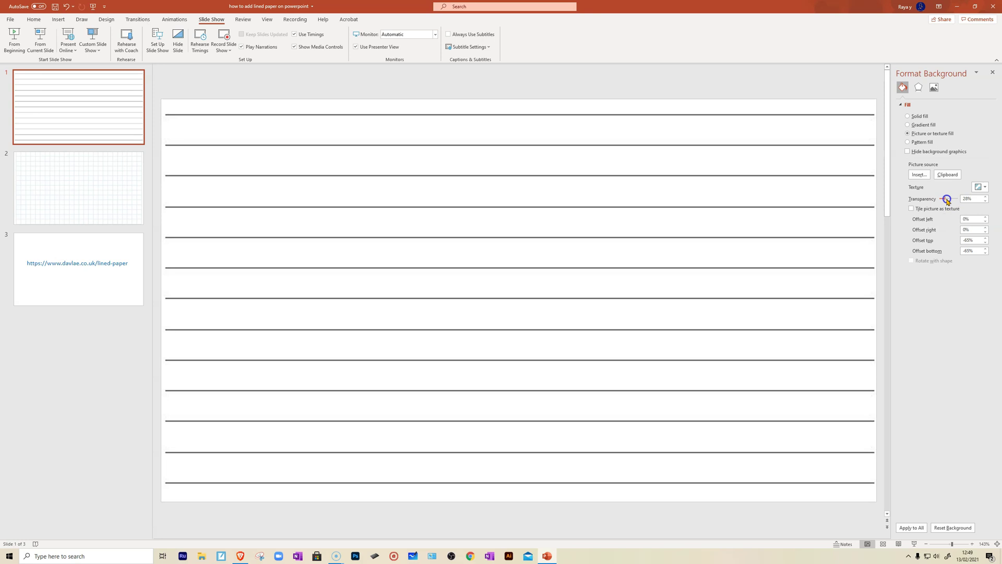
Set the lined-paper background's transparency to about 82% so the lines look faint grey.
drag(944, 202, 924, 202)
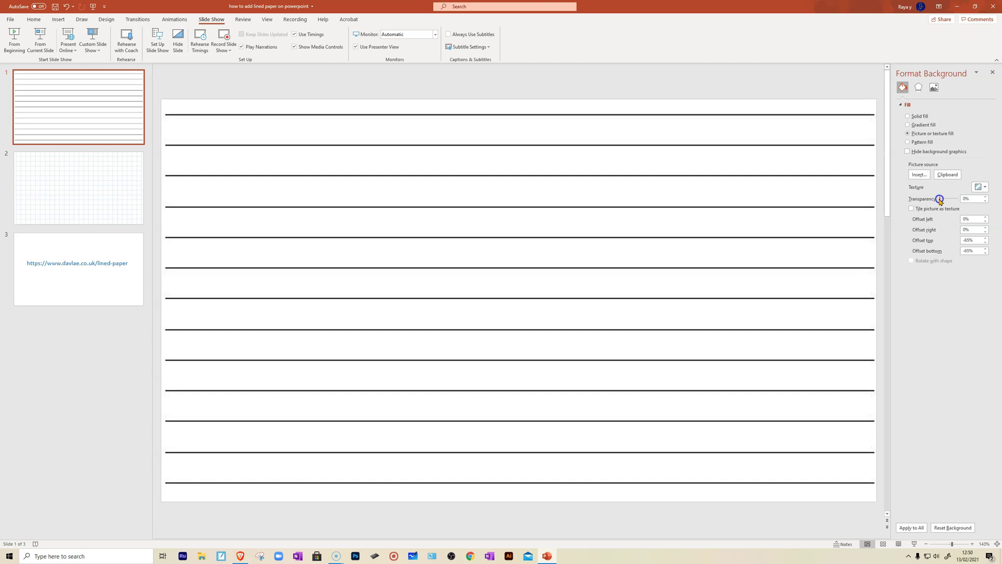
drag(939, 200, 951, 200)
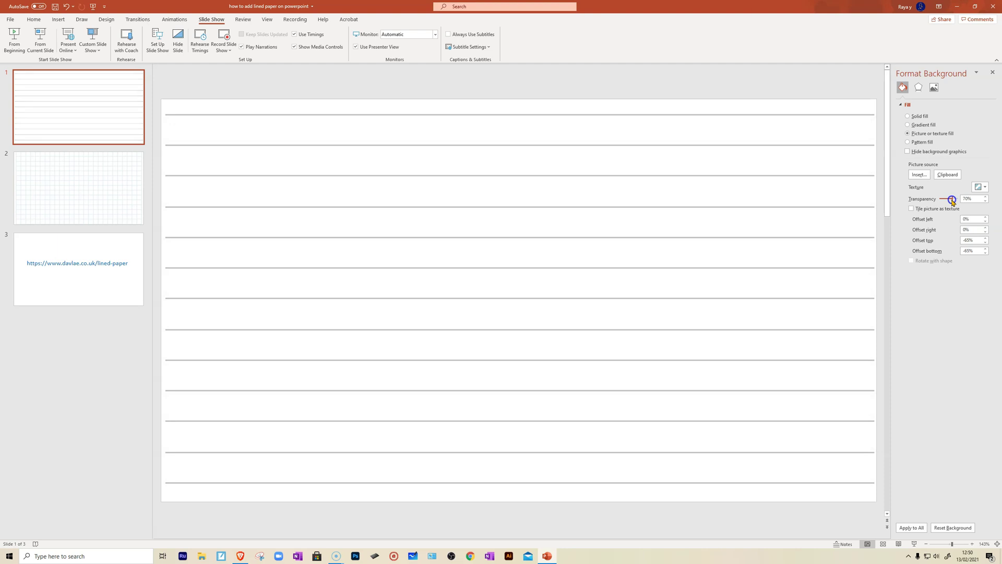
drag(952, 201, 953, 201)
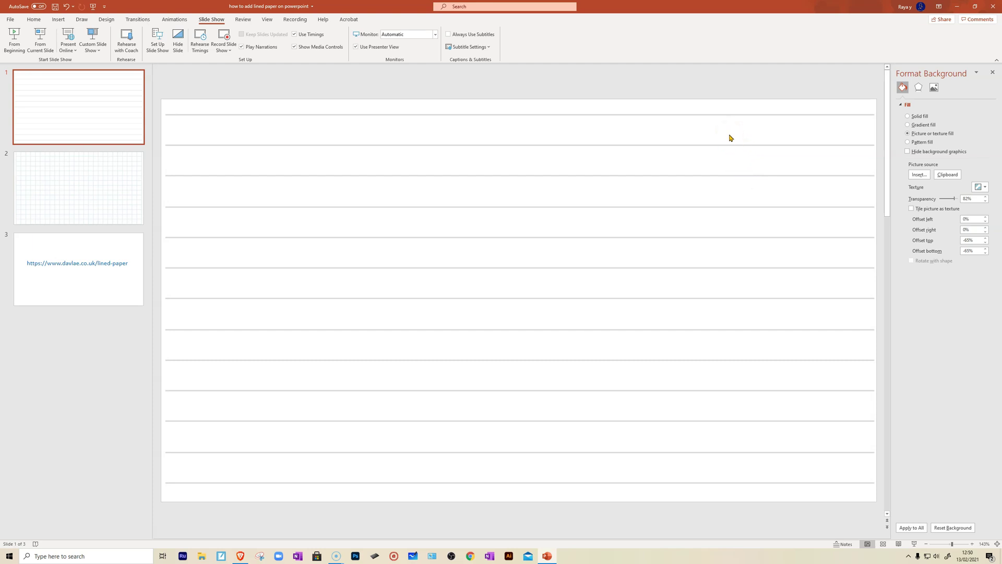
click(727, 143)
Raise the background picture's top offset to -55%, then lower it to -59%.
click(725, 157)
click(985, 238)
click(984, 238)
click(985, 238)
click(985, 238)
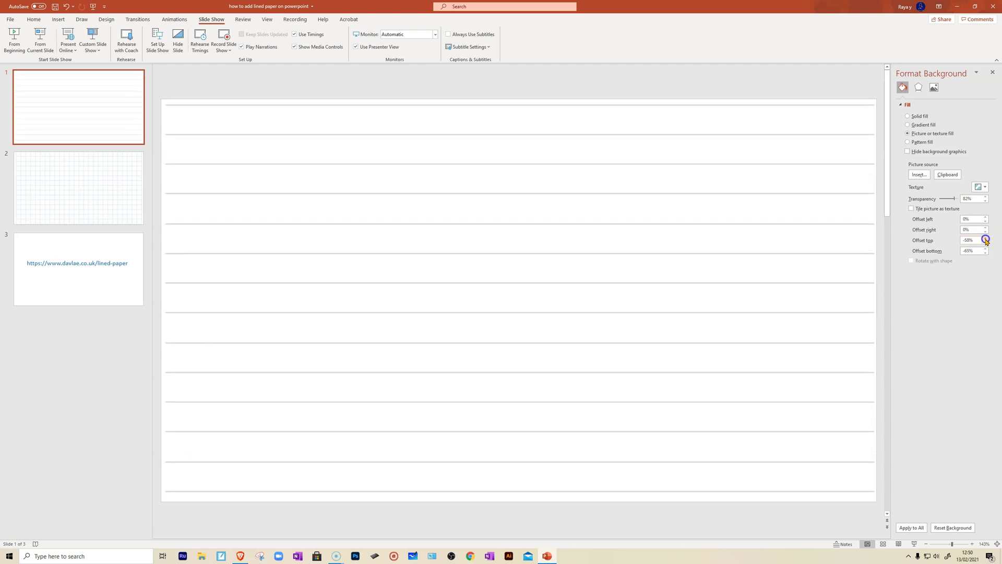
click(984, 238)
click(985, 238)
click(985, 238)
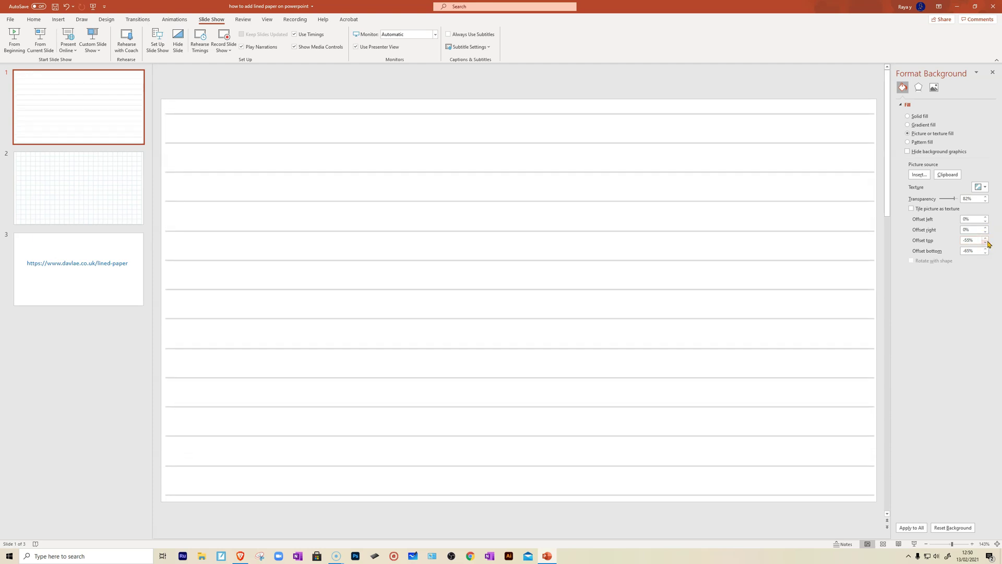
click(986, 243)
click(985, 244)
click(986, 244)
click(986, 243)
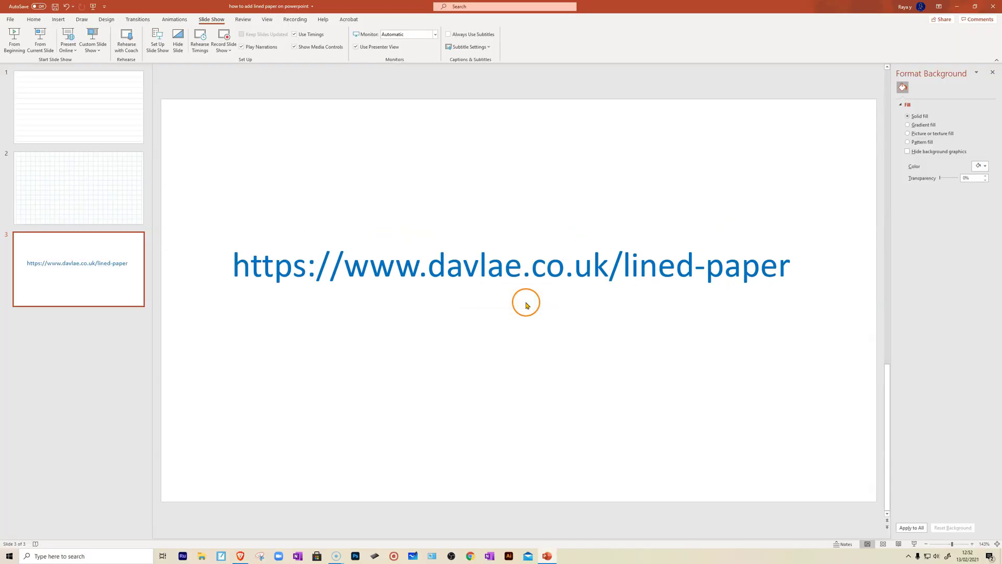
Switch to the Brave window showing the davlae.co.uk lined-paper site.
click(241, 554)
Open the Curve 8mm and Forest Path 10mm lined-paper PDFs in new tabs, then return to PowerPoint.
click(308, 249)
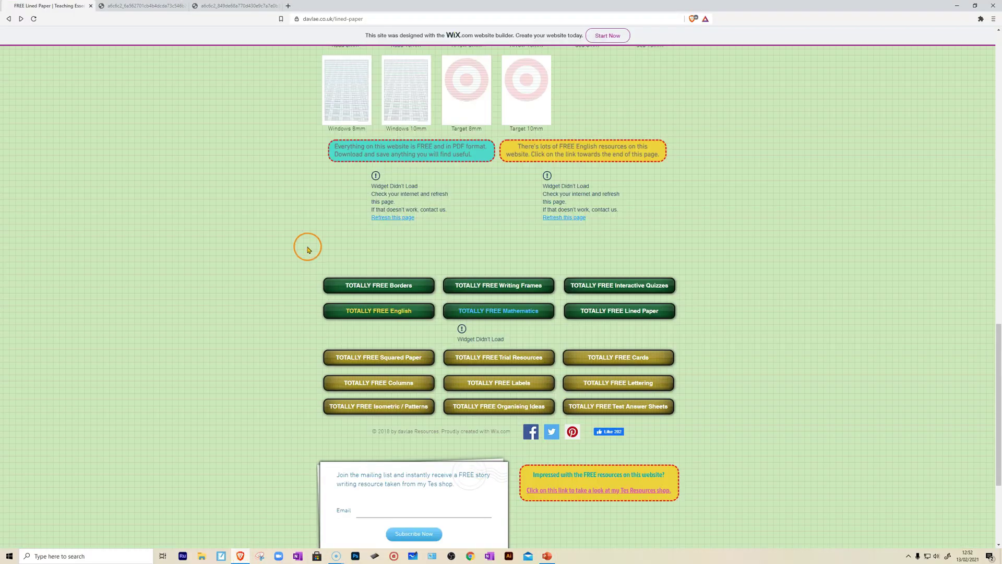
scroll(307, 250, up, 5)
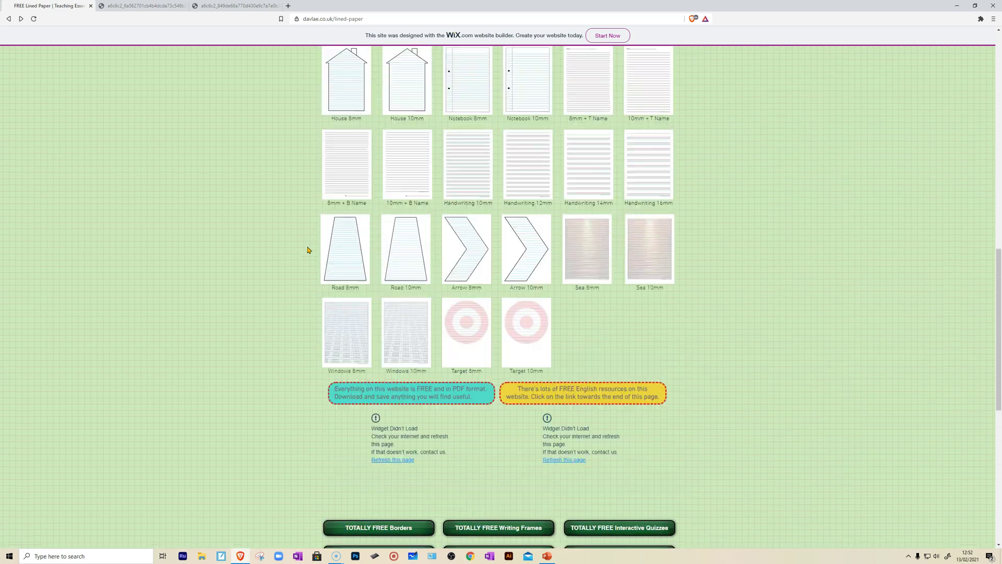
scroll(307, 249, up, 4)
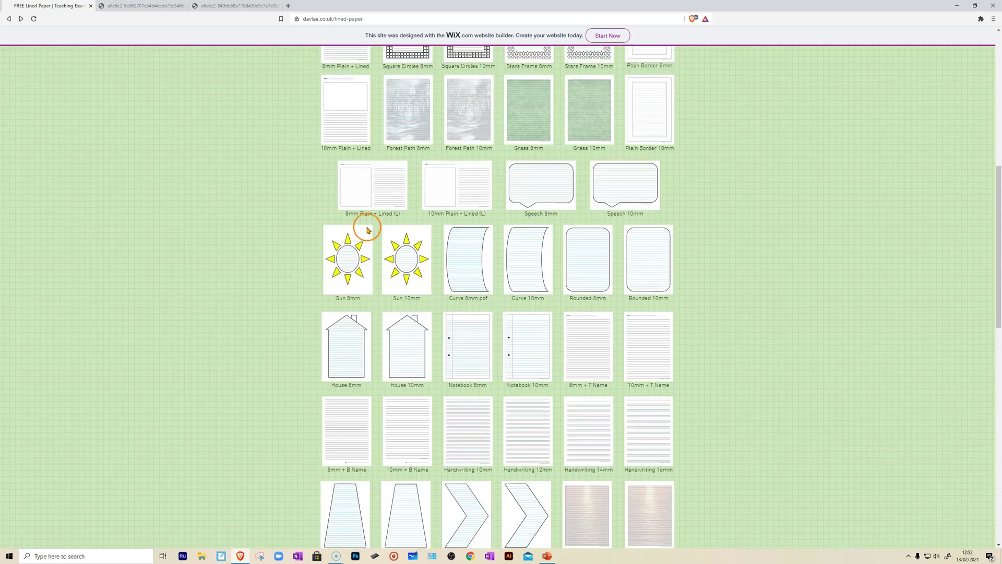
click(466, 275)
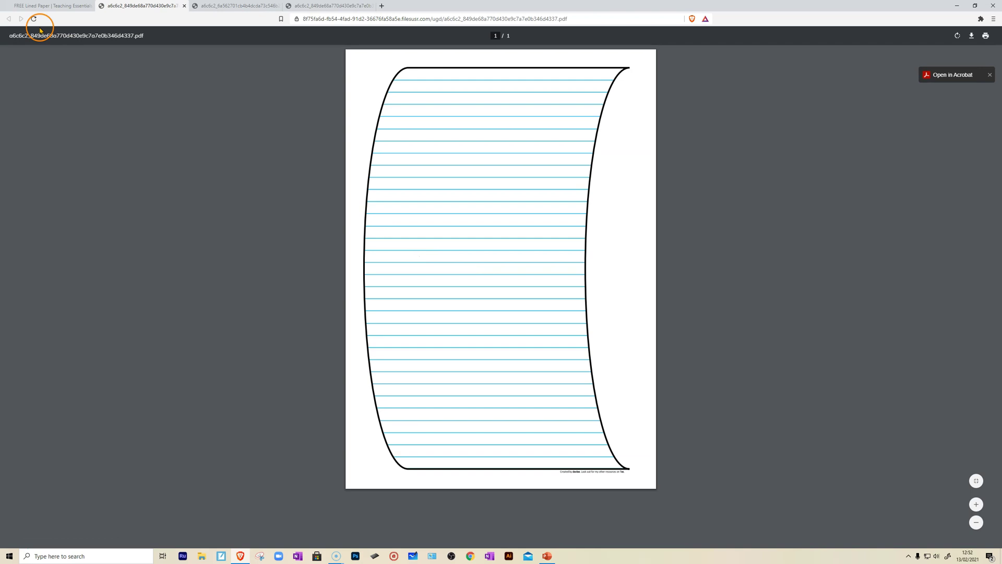
click(90, 9)
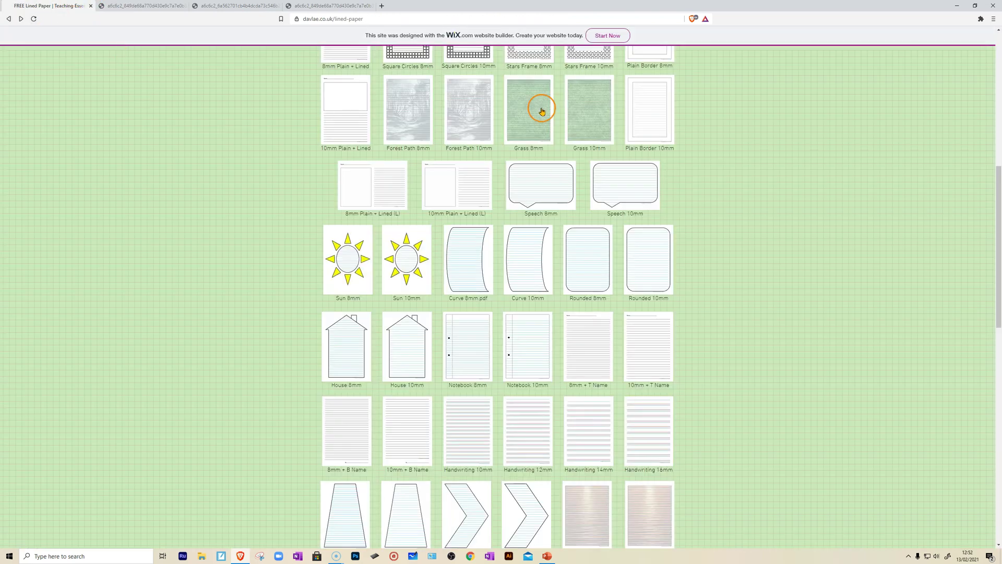
click(479, 116)
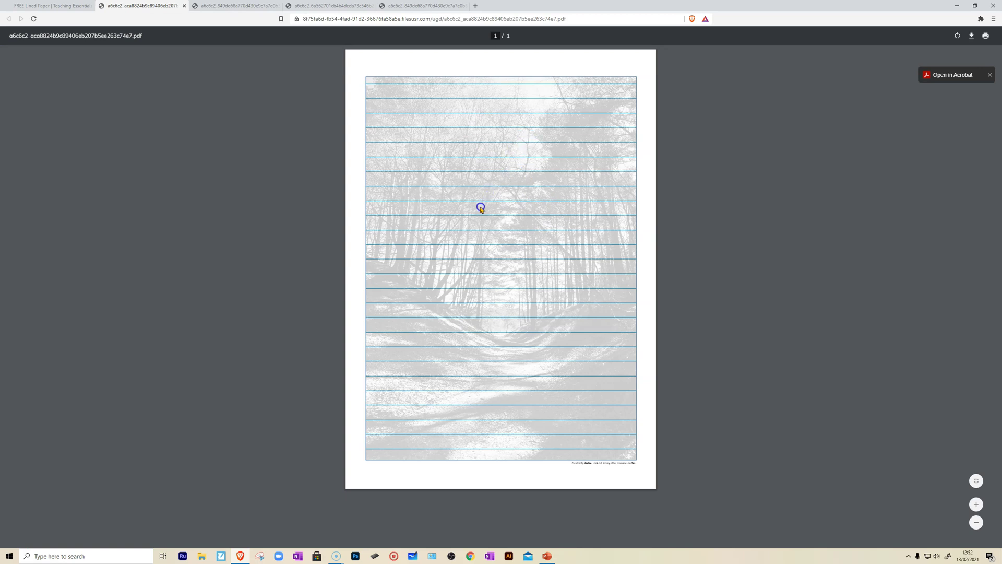
click(52, 6)
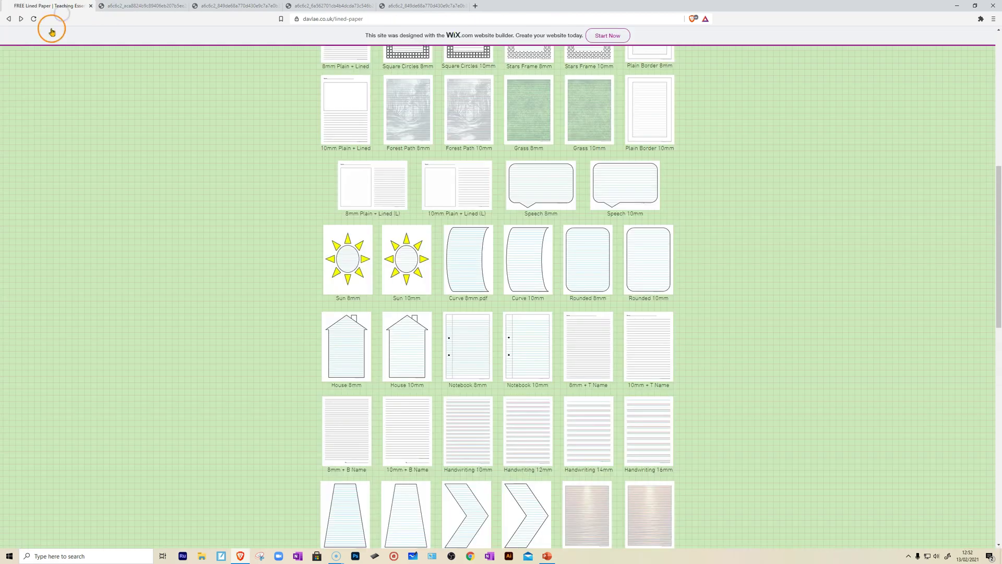
scroll(426, 252, down, 8)
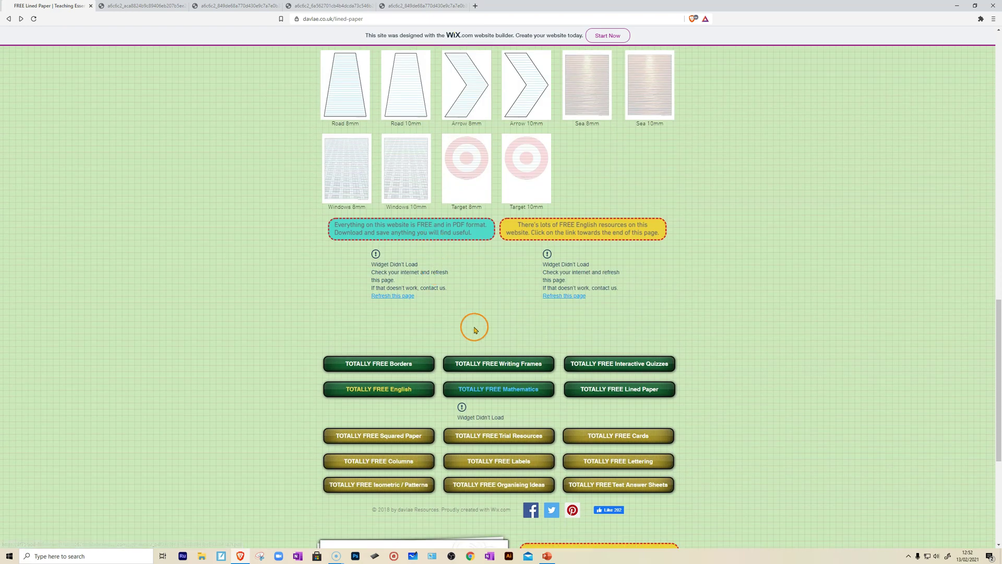
click(530, 390)
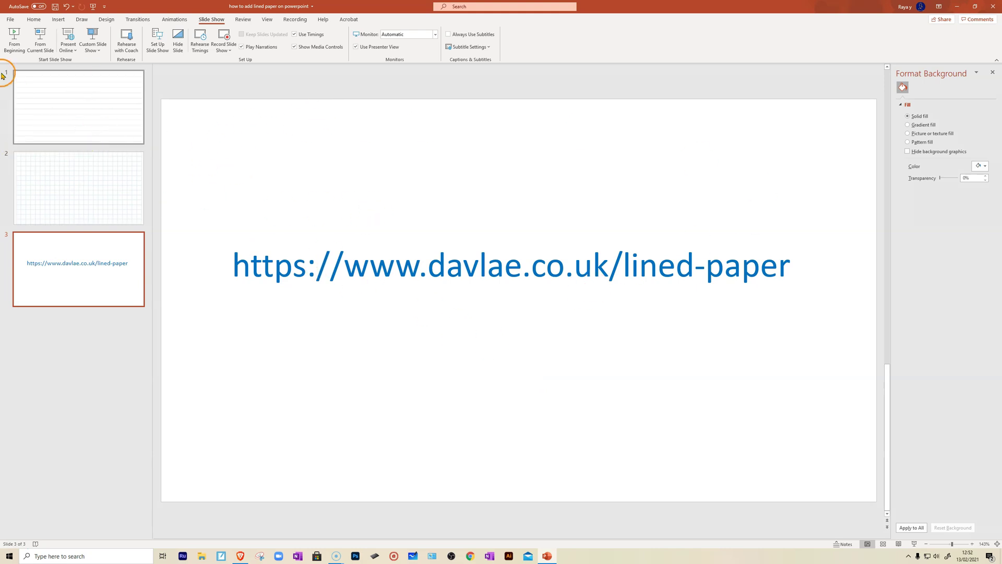
Apply slide 1's lined-paper background to all slides and check slides 2 and 3.
click(74, 115)
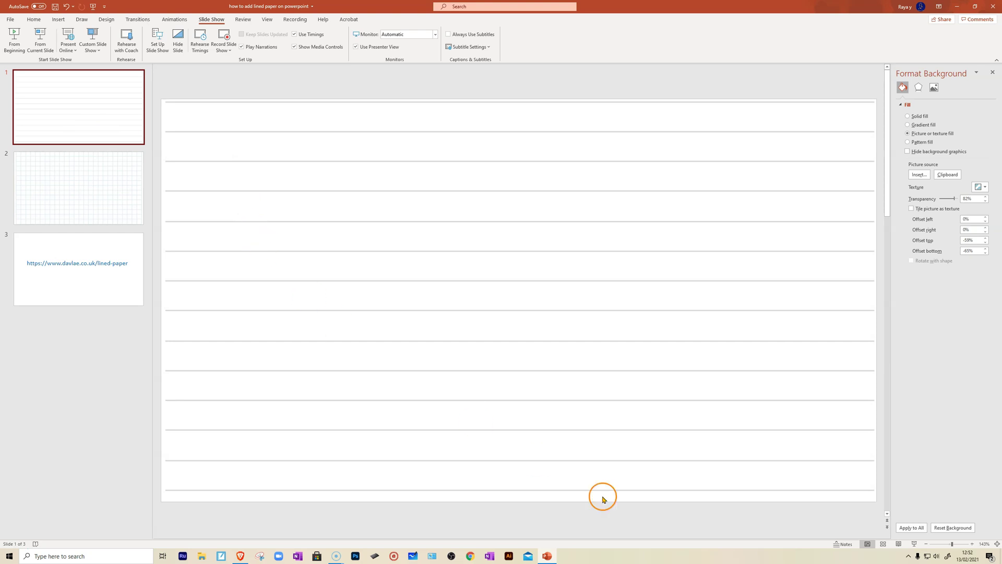
click(915, 529)
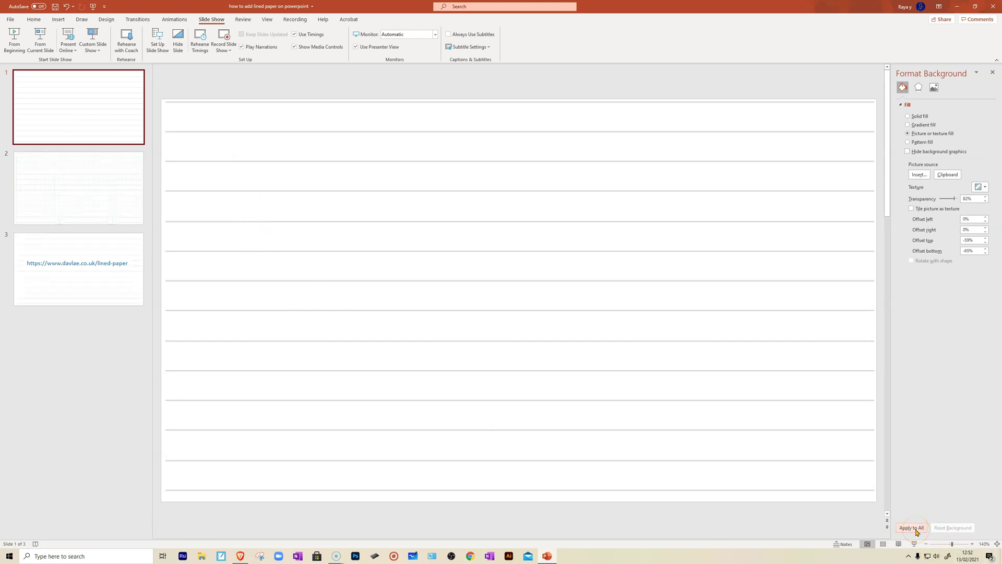
click(80, 180)
click(88, 286)
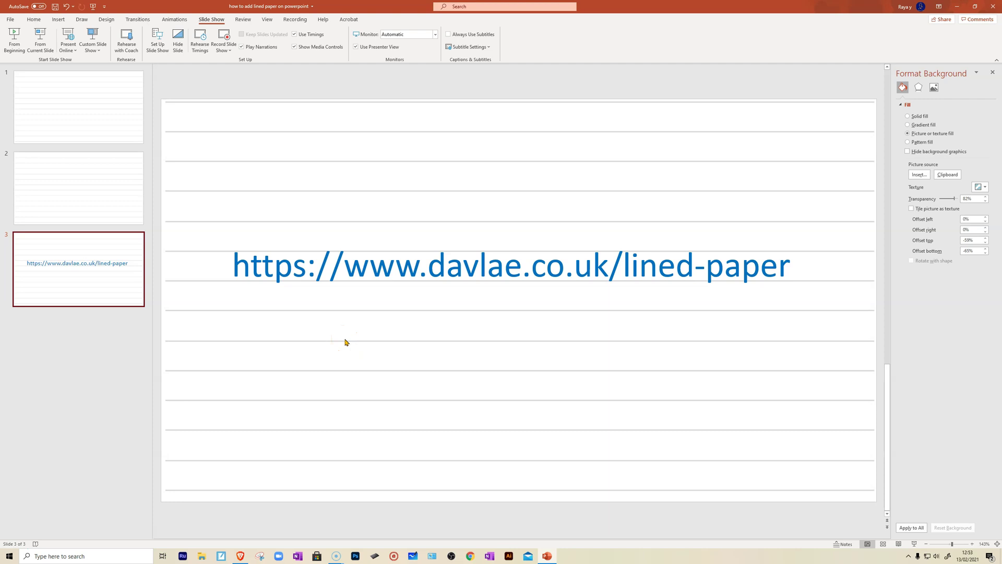
click(336, 330)
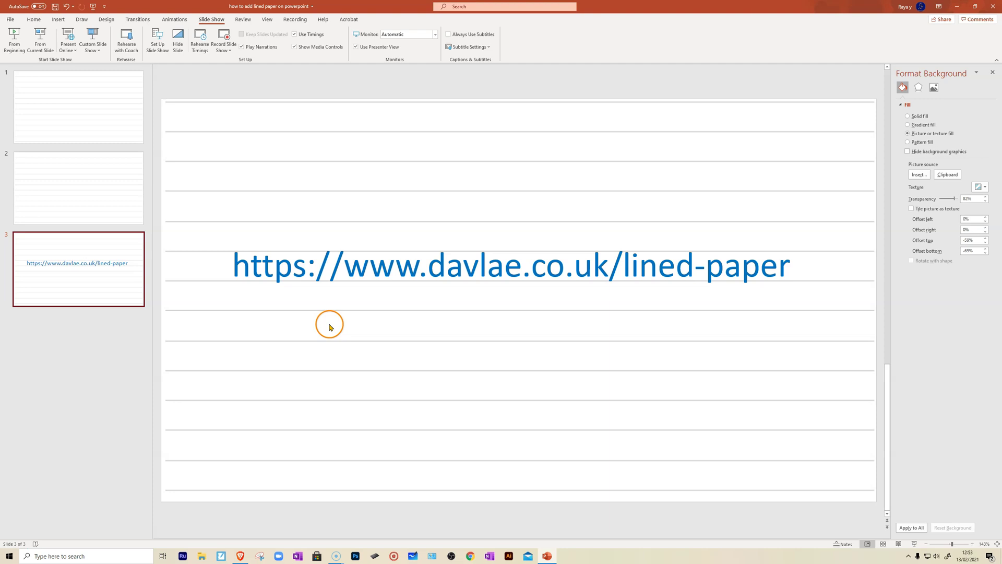